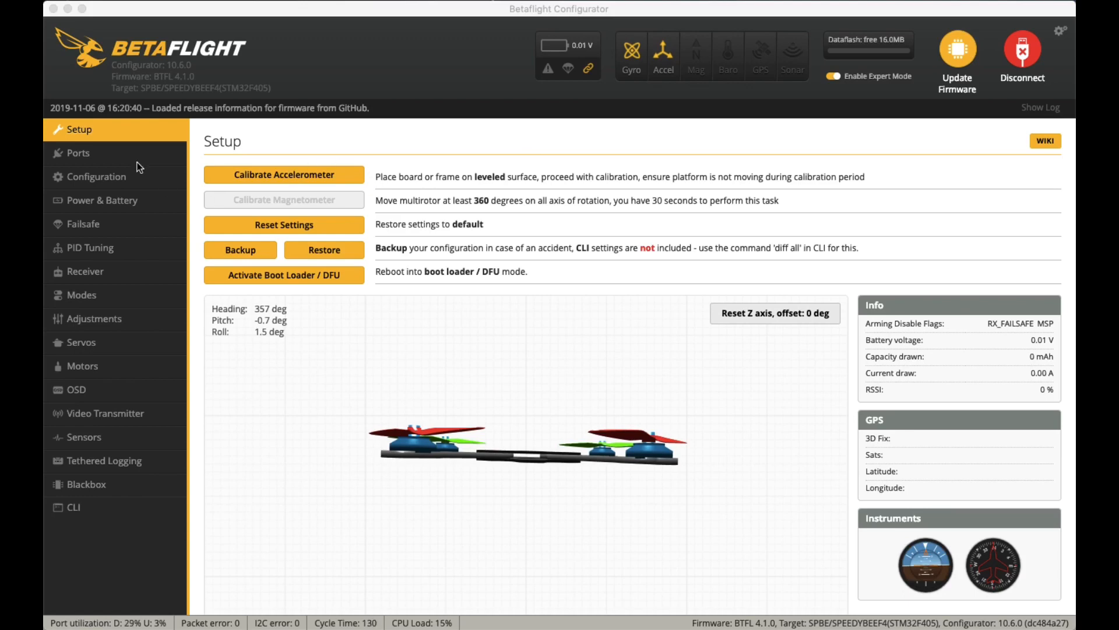
# In the port settings, set UART4's GPS sensor input baud rate to AUTO, then save and reboot.
pyautogui.click(115, 152)
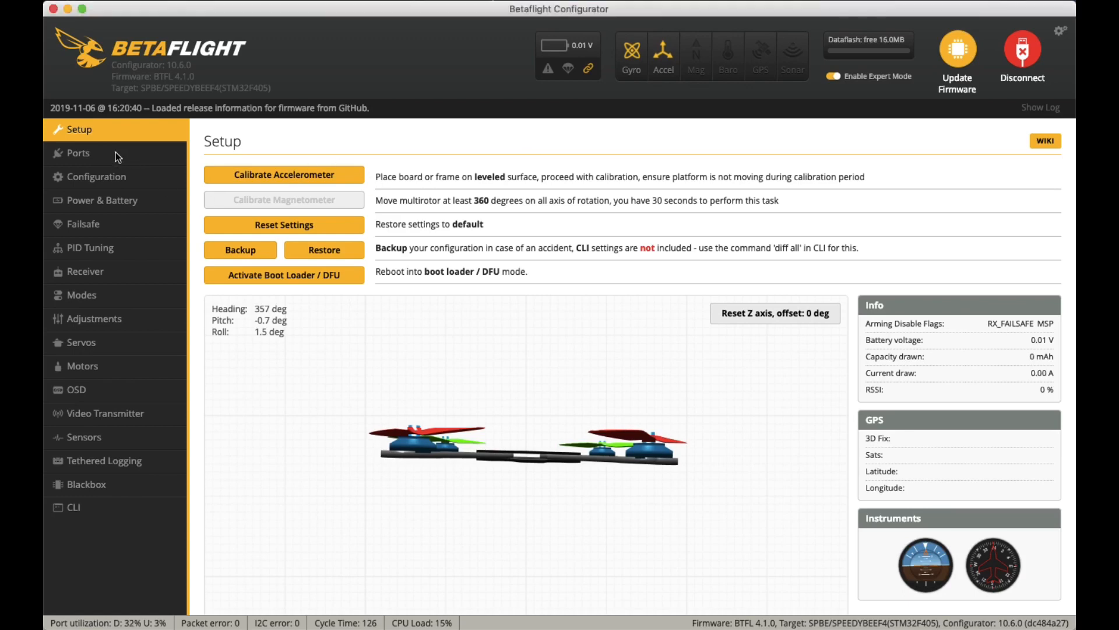
pyautogui.click(65, 160)
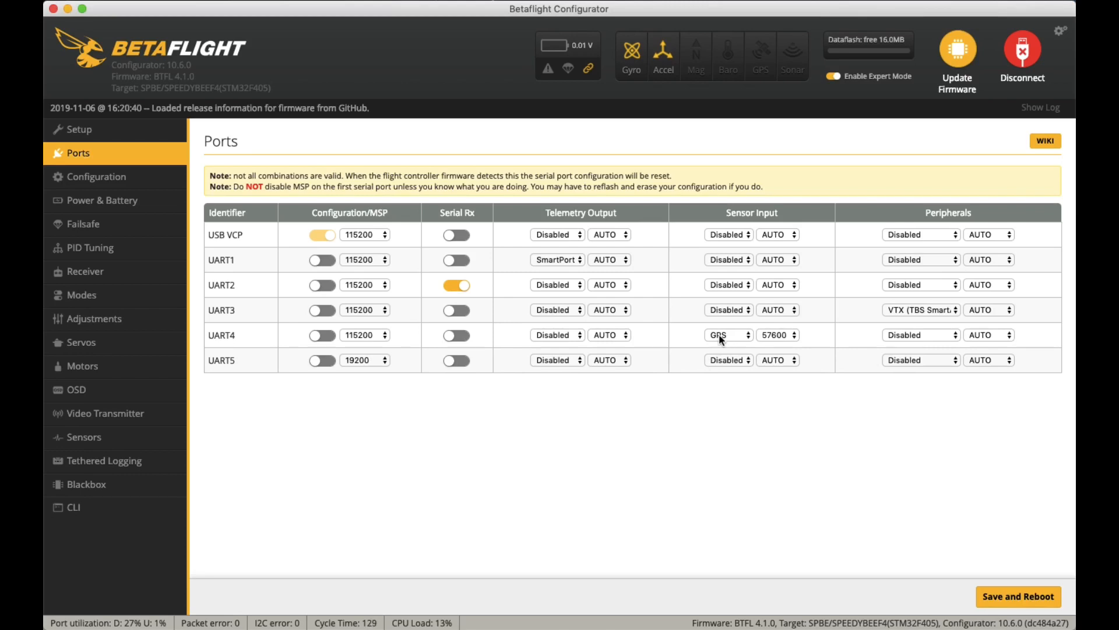
pyautogui.click(792, 337)
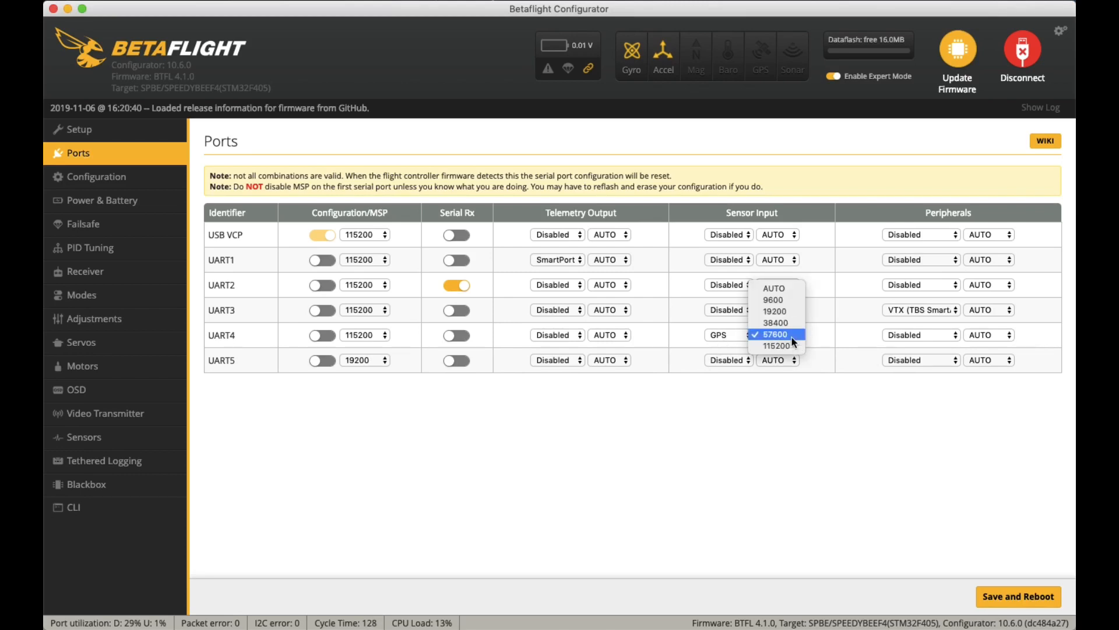
pyautogui.click(794, 288)
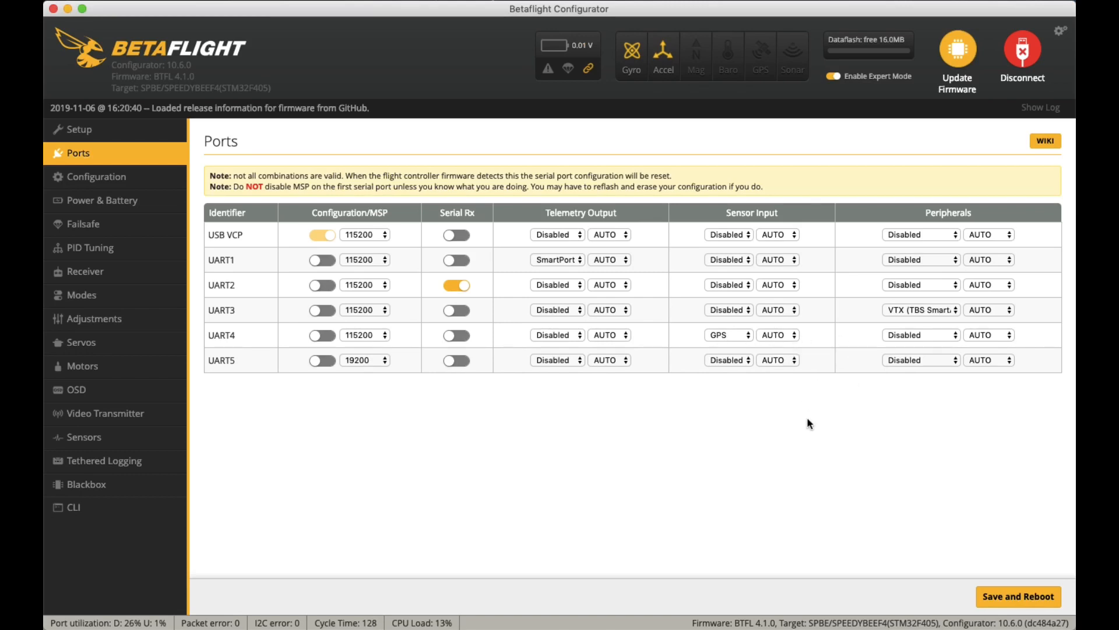
pyautogui.click(986, 603)
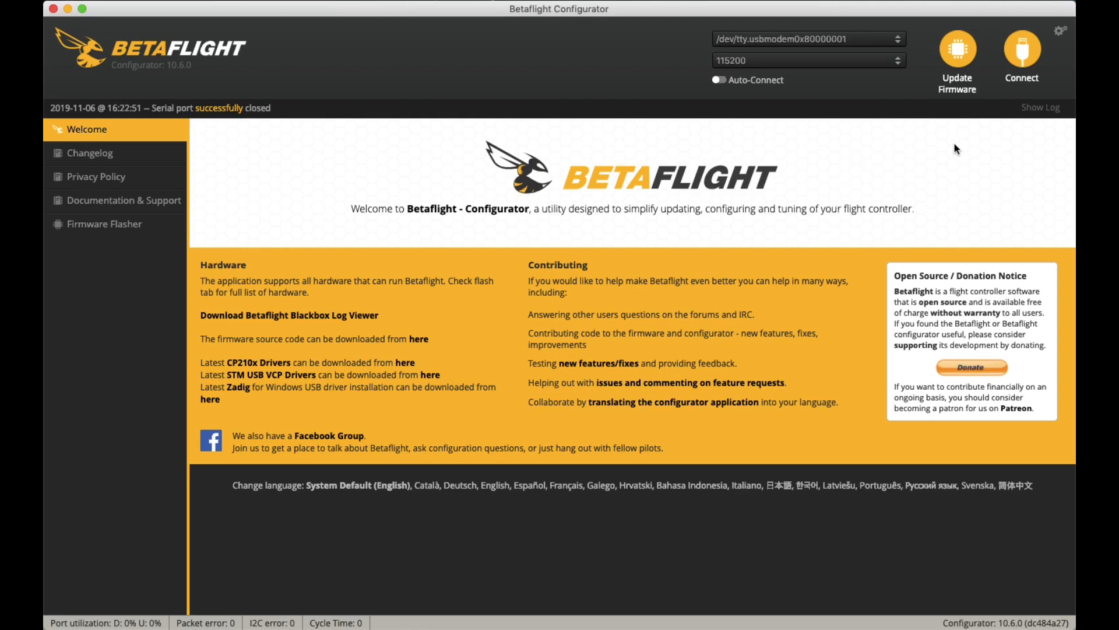
# Reconnect to the flight controller and enable the GPS feature in its configuration.
pyautogui.click(1022, 52)
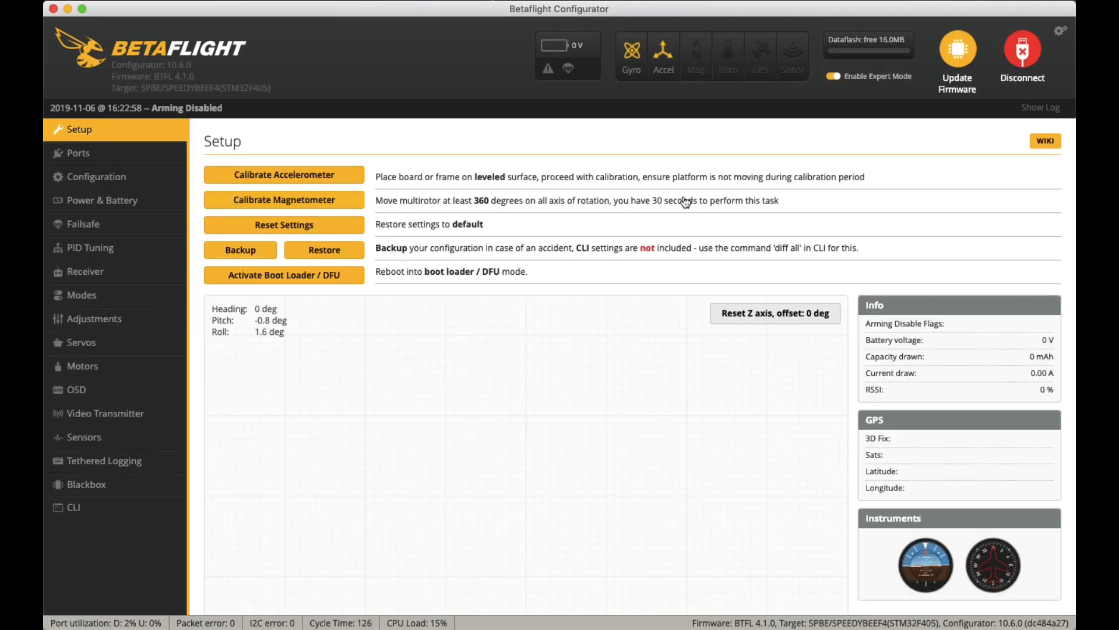
pyautogui.click(154, 153)
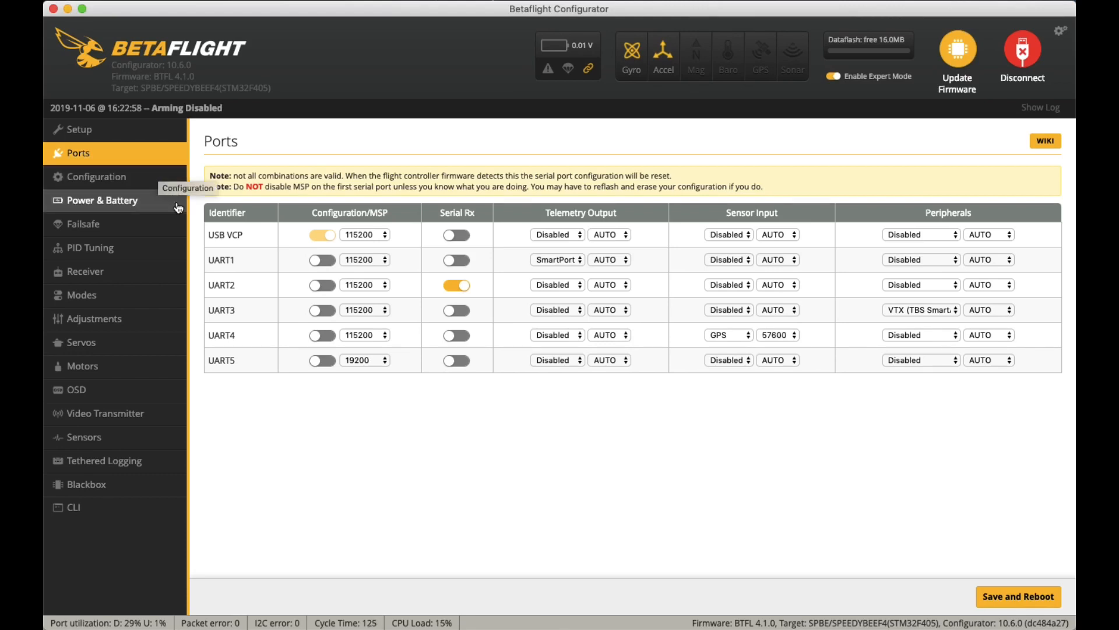
pyautogui.click(163, 186)
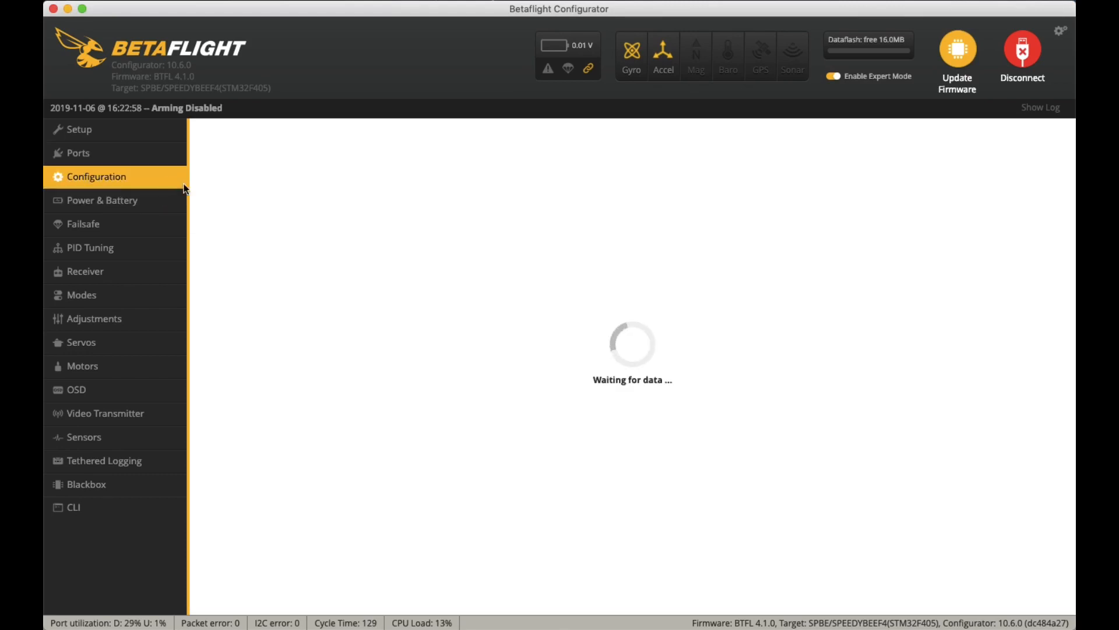
pyautogui.scroll(-10, 781, 379)
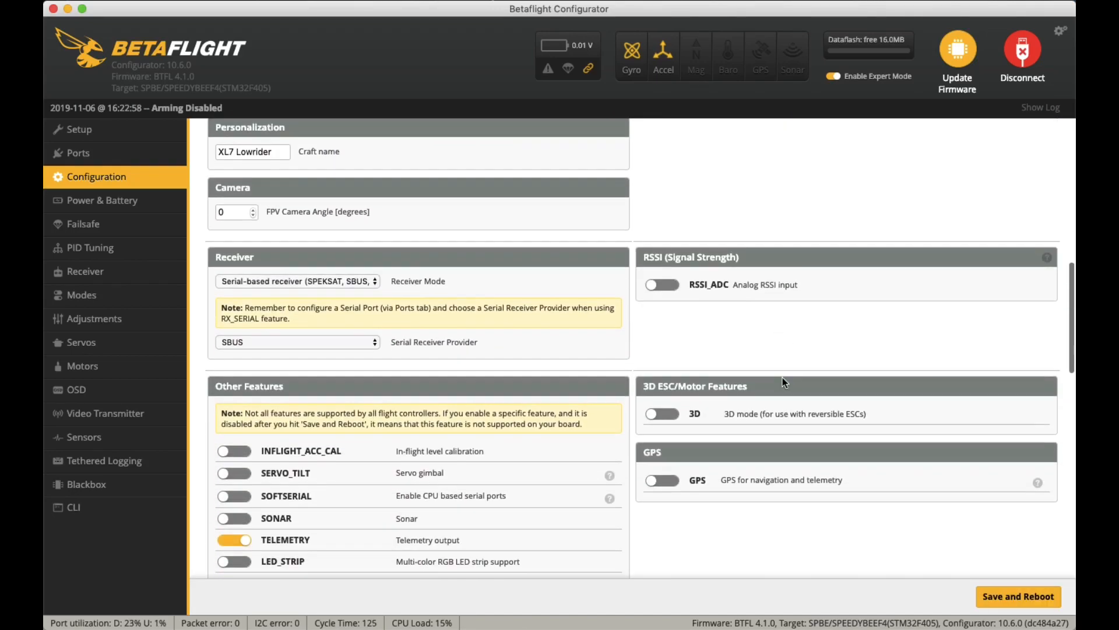
pyautogui.scroll(3, 784, 383)
pyautogui.scroll(-10, 784, 382)
pyautogui.scroll(5, 784, 383)
pyautogui.scroll(-3, 782, 378)
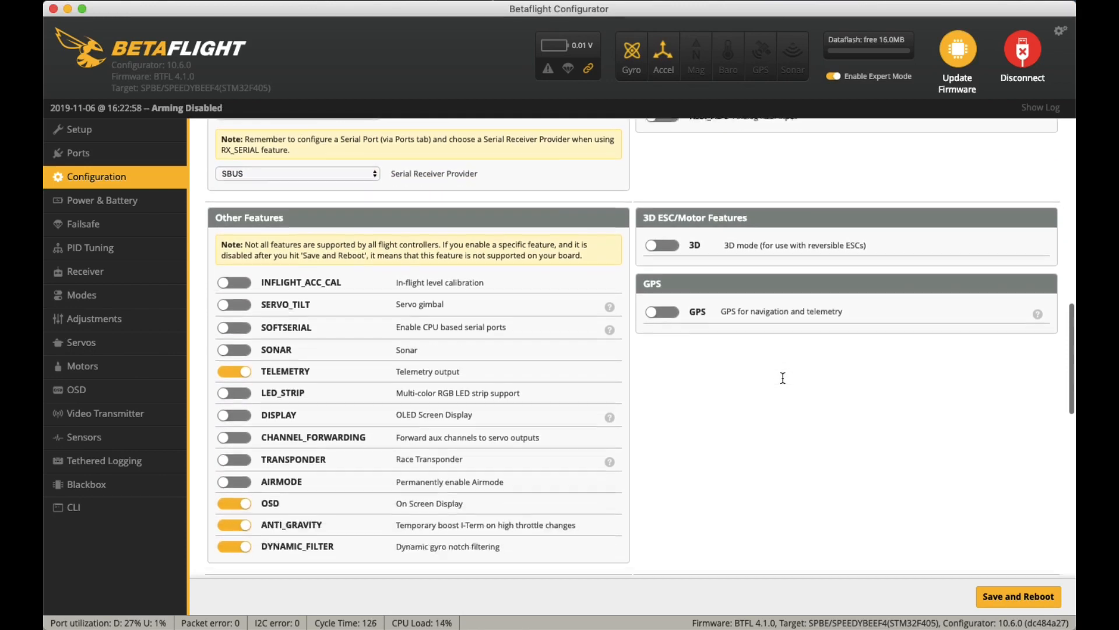
pyautogui.click(661, 321)
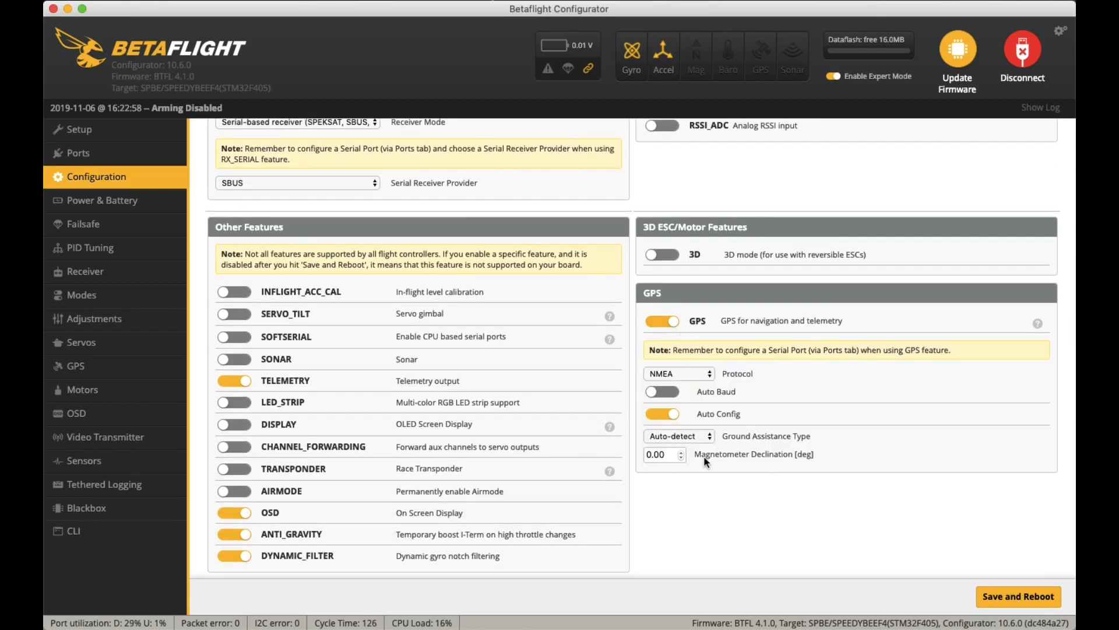
# Configure GPS with the UBLOX protocol, Auto Baud enabled and Auto-detect ground assistance, then save and reboot.
pyautogui.click(697, 373)
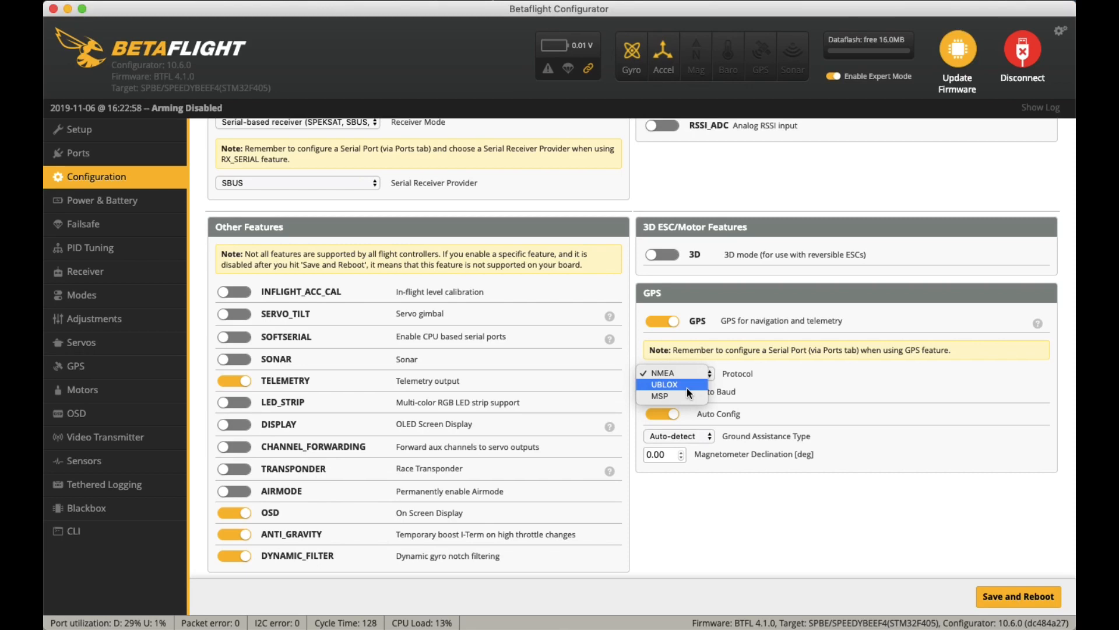
pyautogui.click(687, 386)
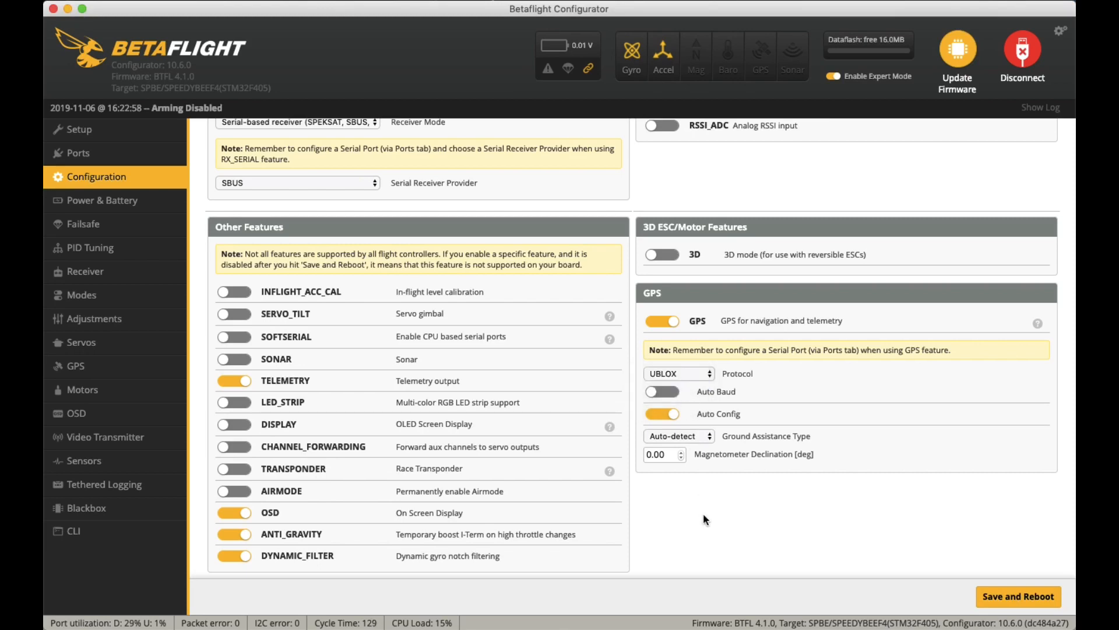
pyautogui.click(672, 393)
pyautogui.click(701, 439)
pyautogui.click(702, 435)
pyautogui.click(1003, 600)
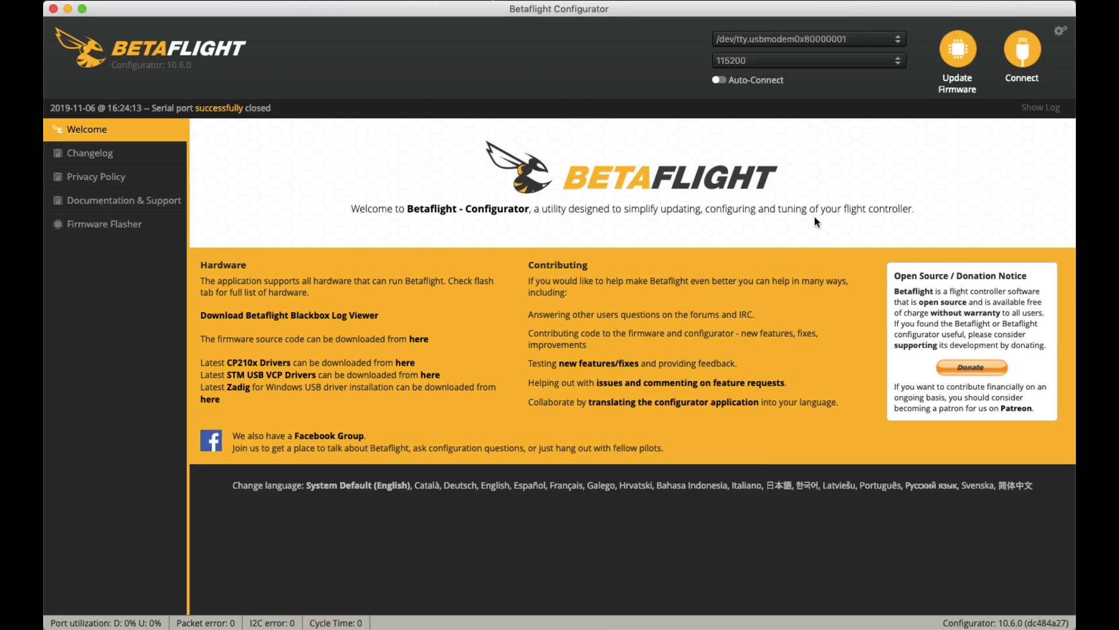
# Reconnect to the flight controller and check the saved GPS settings in the configuration.
pyautogui.click(1022, 49)
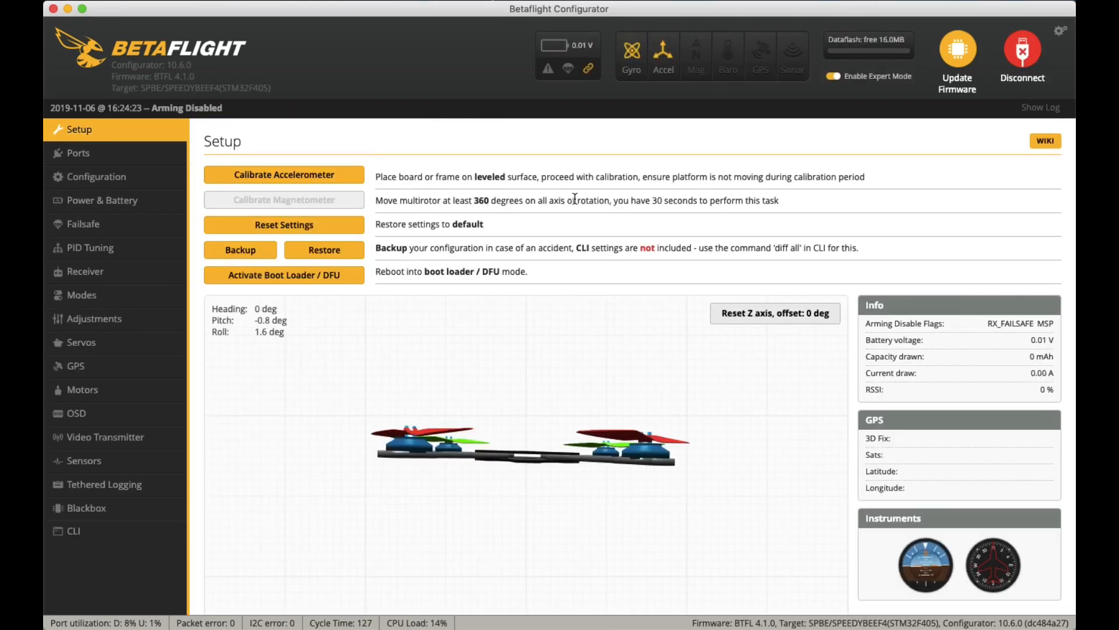
pyautogui.click(154, 184)
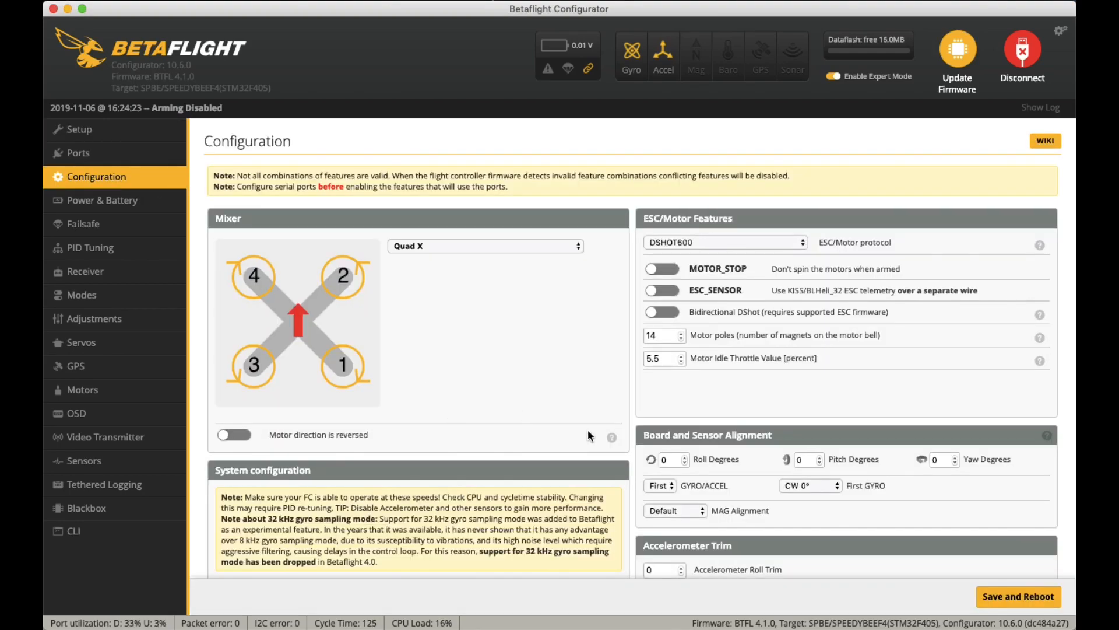
pyautogui.scroll(-20, 588, 434)
pyautogui.scroll(5, 588, 428)
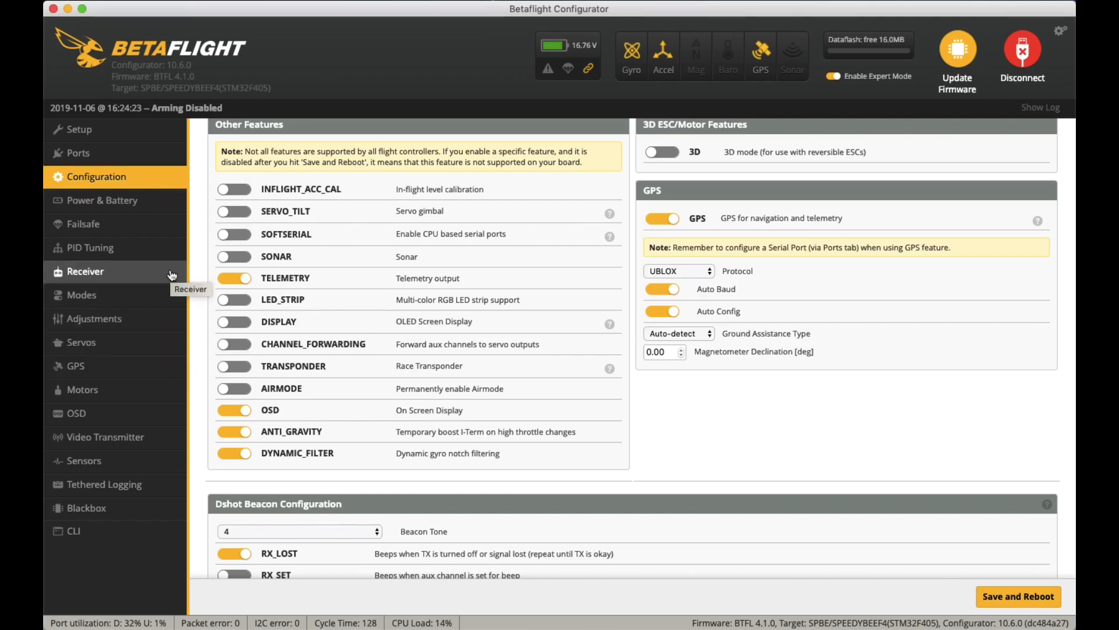
# Examine the failsafe switch, channel fallback, Stage 2 settings and the available Stage 2 failsafe procedures.
pyautogui.click(177, 233)
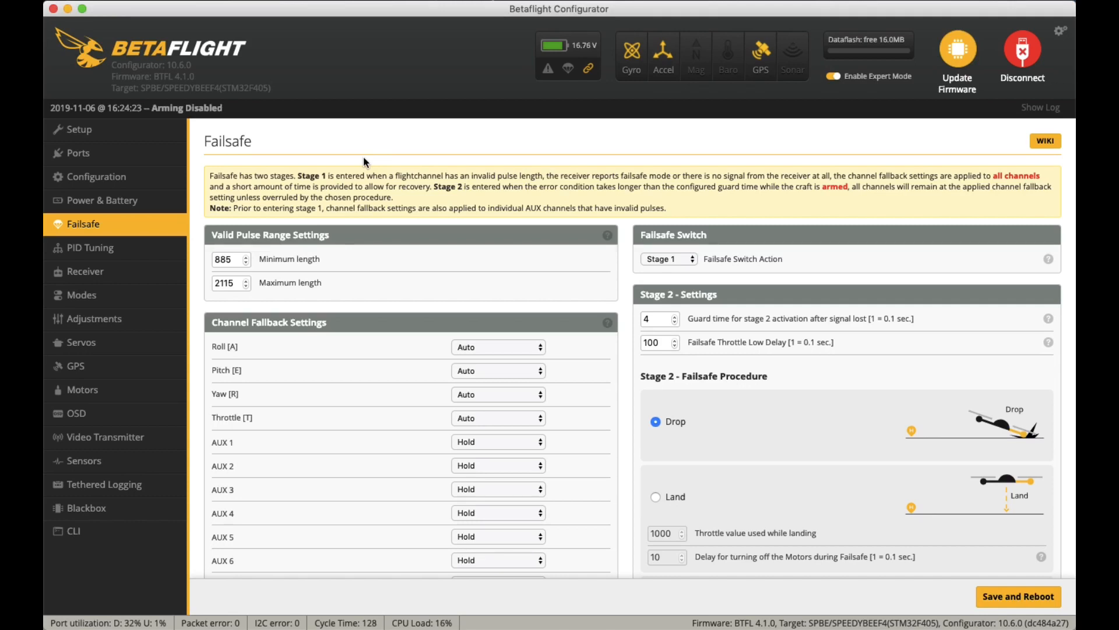
pyautogui.scroll(-1, 363, 156)
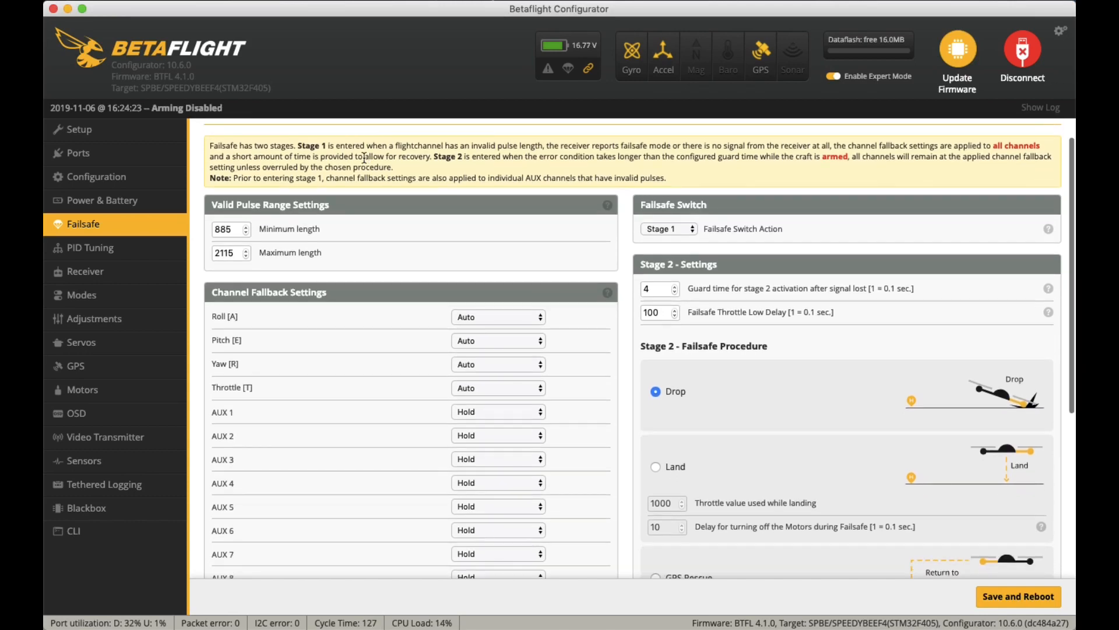
pyautogui.scroll(1, 365, 157)
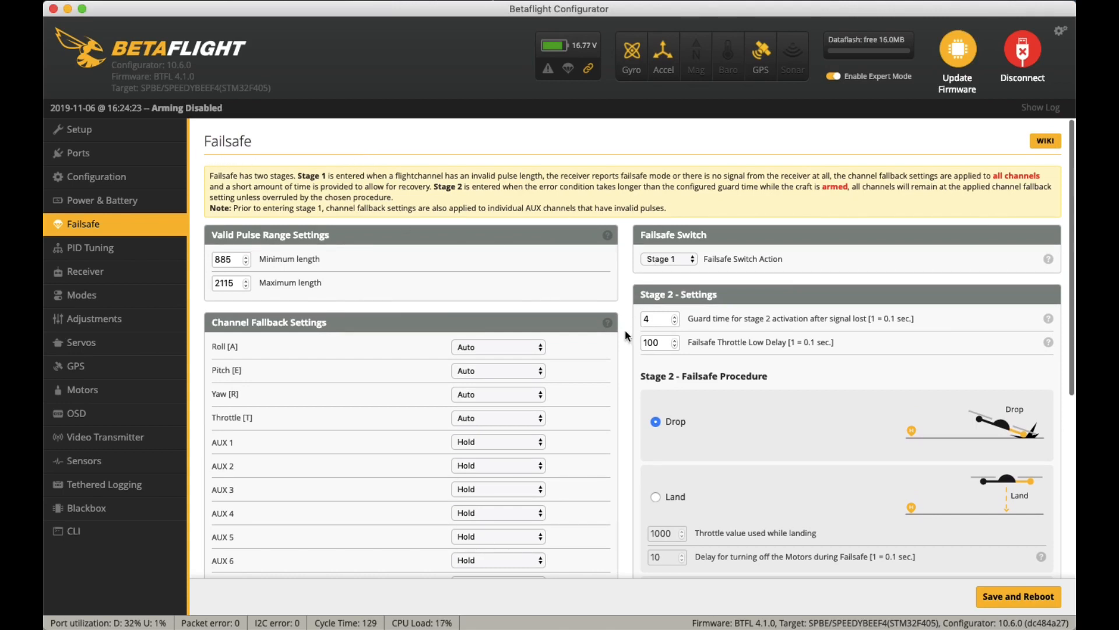
pyautogui.scroll(-1, 625, 330)
pyautogui.scroll(-3, 625, 330)
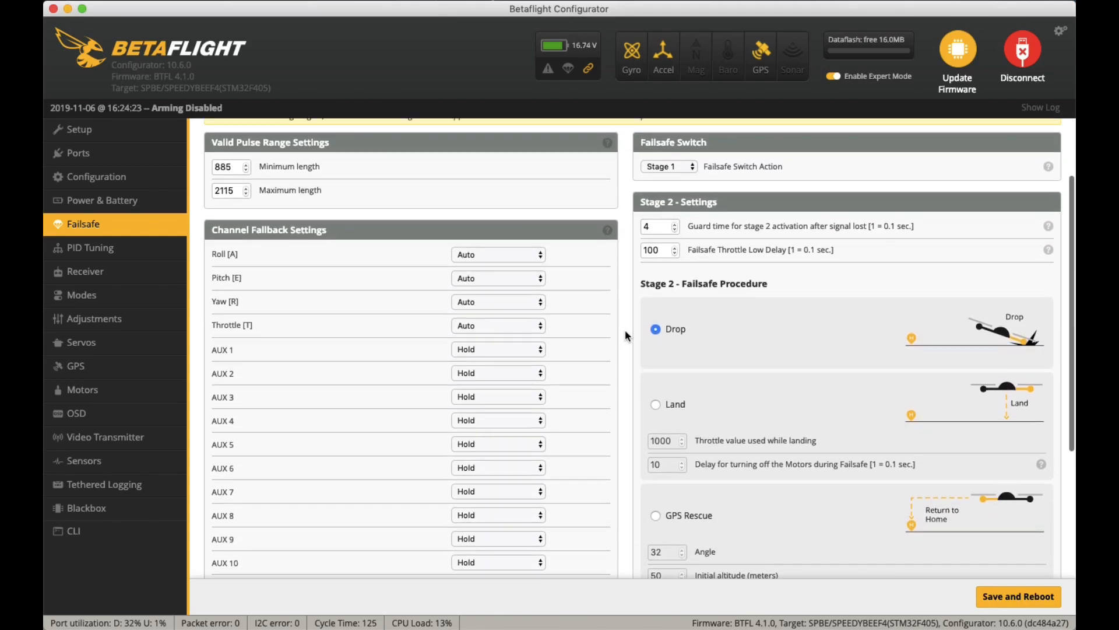
pyautogui.scroll(-1, 625, 330)
pyautogui.scroll(2, 625, 330)
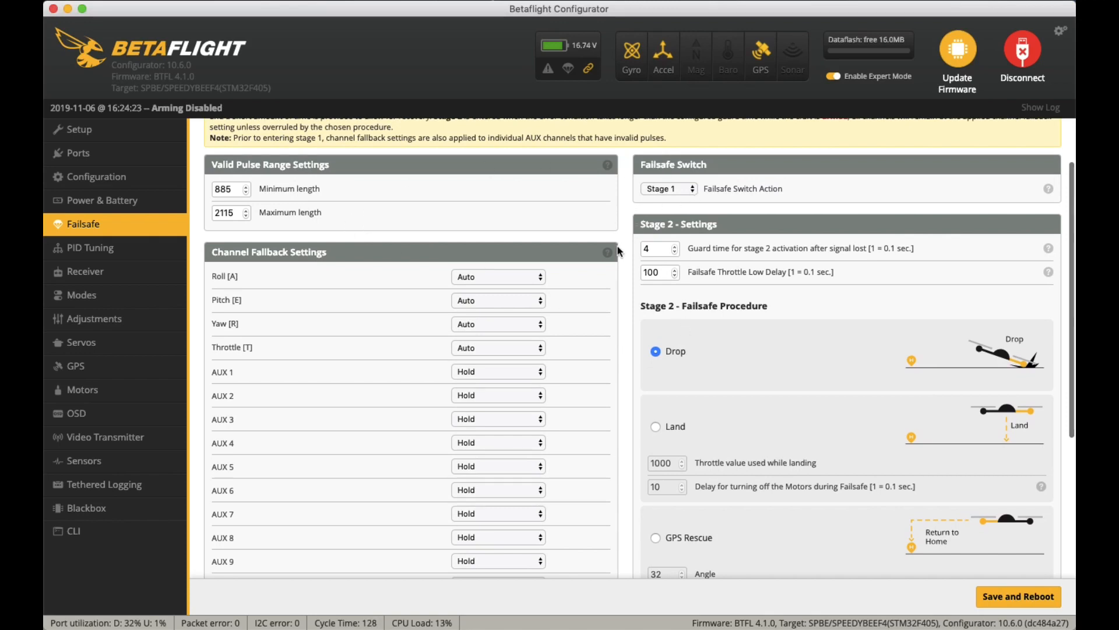
pyautogui.scroll(-1, 625, 253)
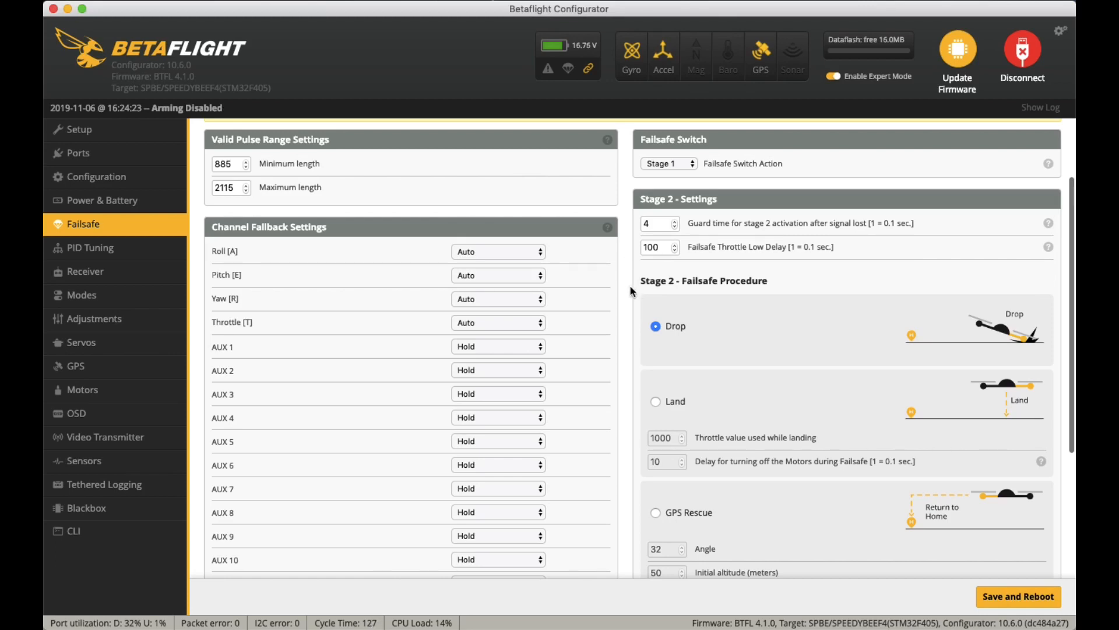
pyautogui.scroll(-2, 630, 289)
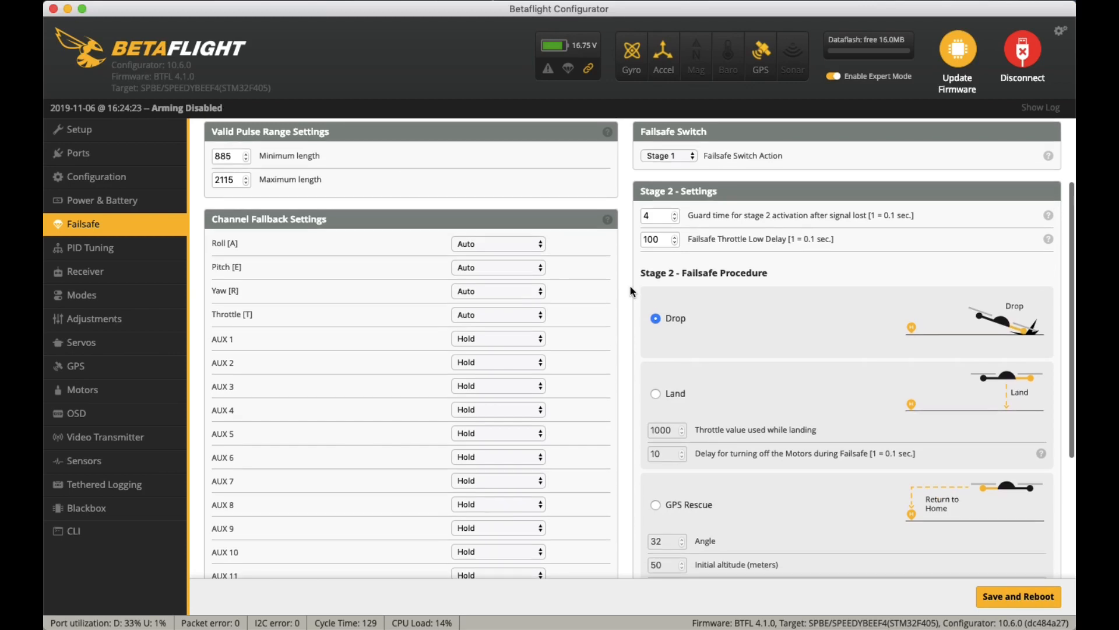
pyautogui.scroll(-3, 630, 286)
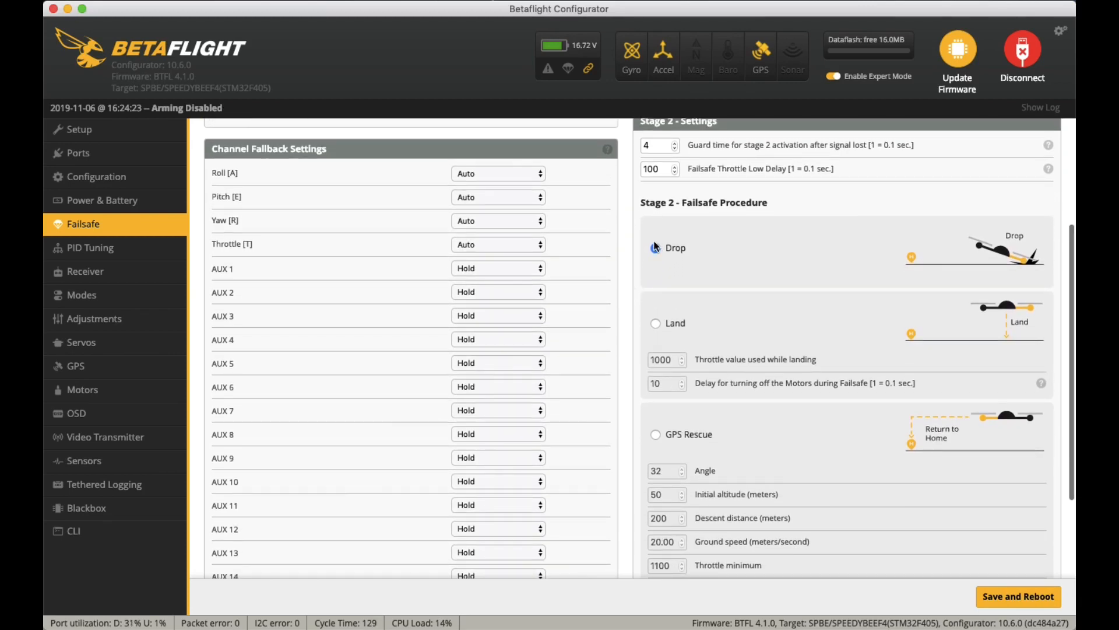
pyautogui.scroll(-1, 640, 312)
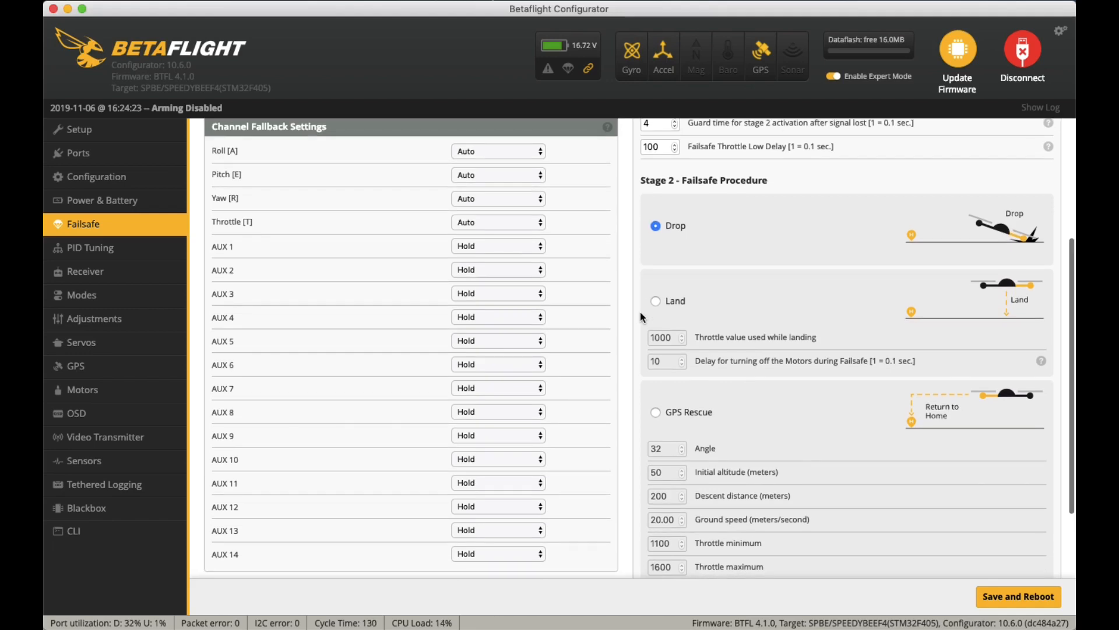
# Choose GPS Rescue as the Stage 2 failsafe procedure.
pyautogui.click(675, 304)
pyautogui.scroll(-2, 626, 436)
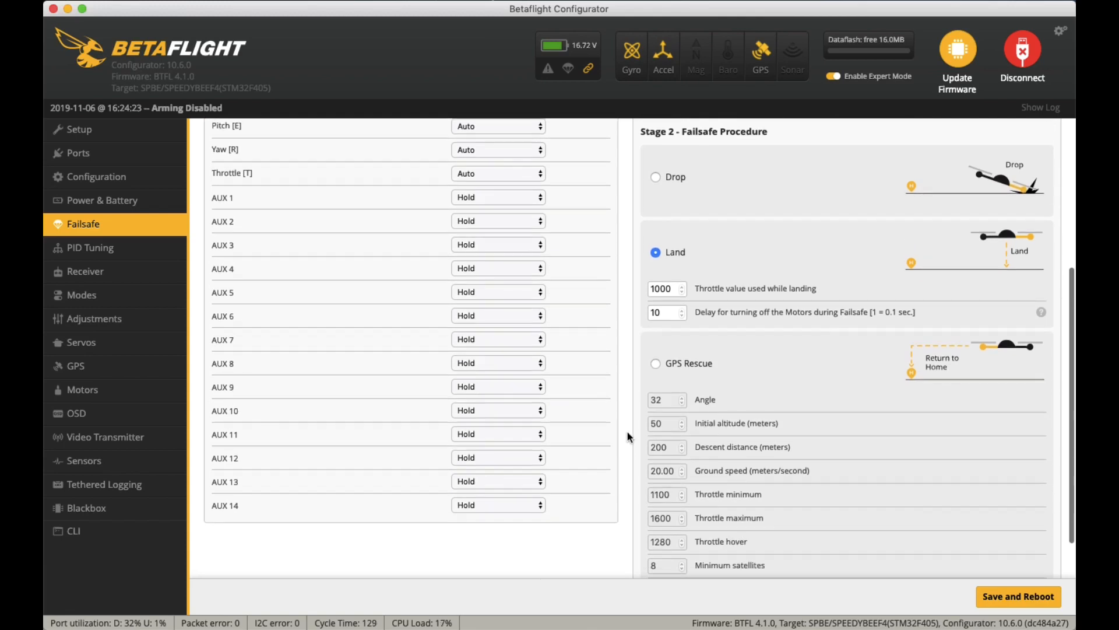
pyautogui.click(656, 364)
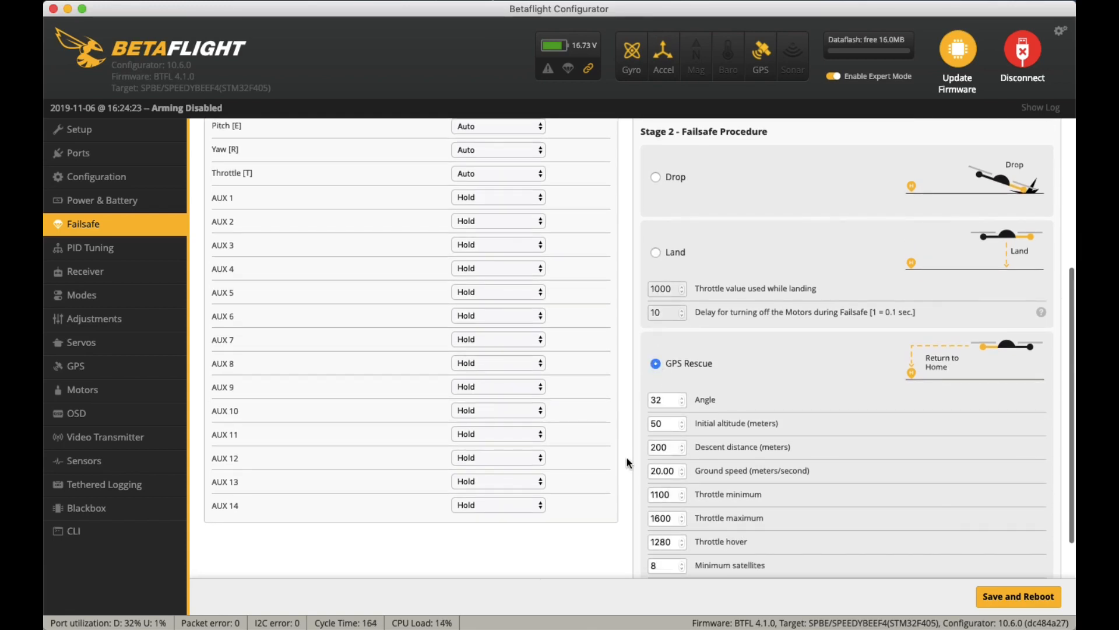
# Set the GPS Rescue descent distance to 50 meters.
pyautogui.scroll(5, 627, 456)
pyautogui.scroll(-6, 626, 456)
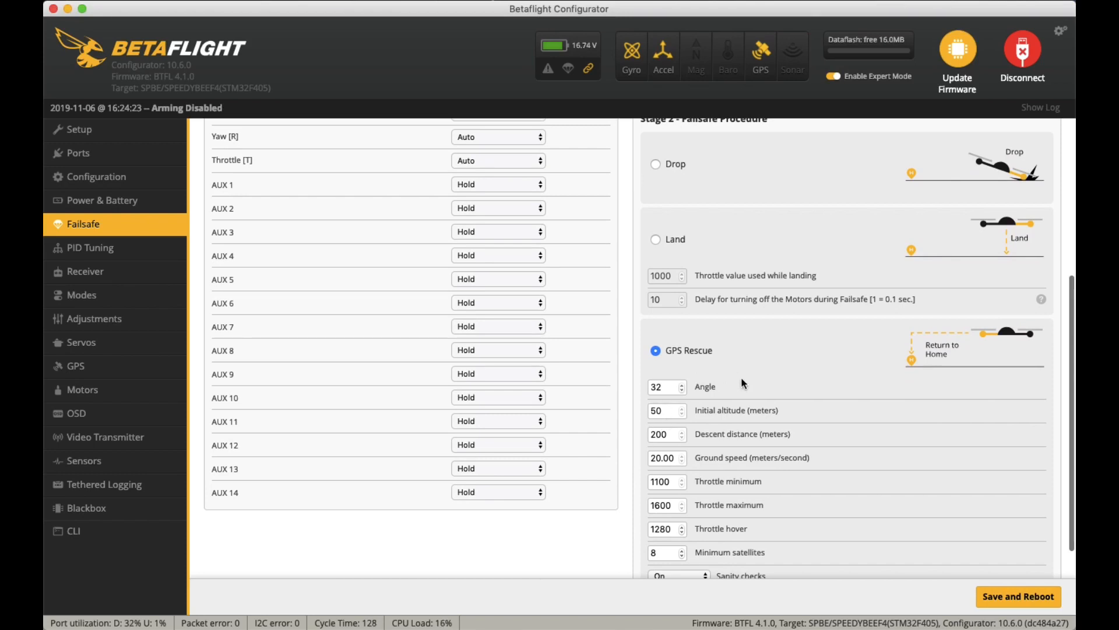
pyautogui.scroll(-2, 741, 376)
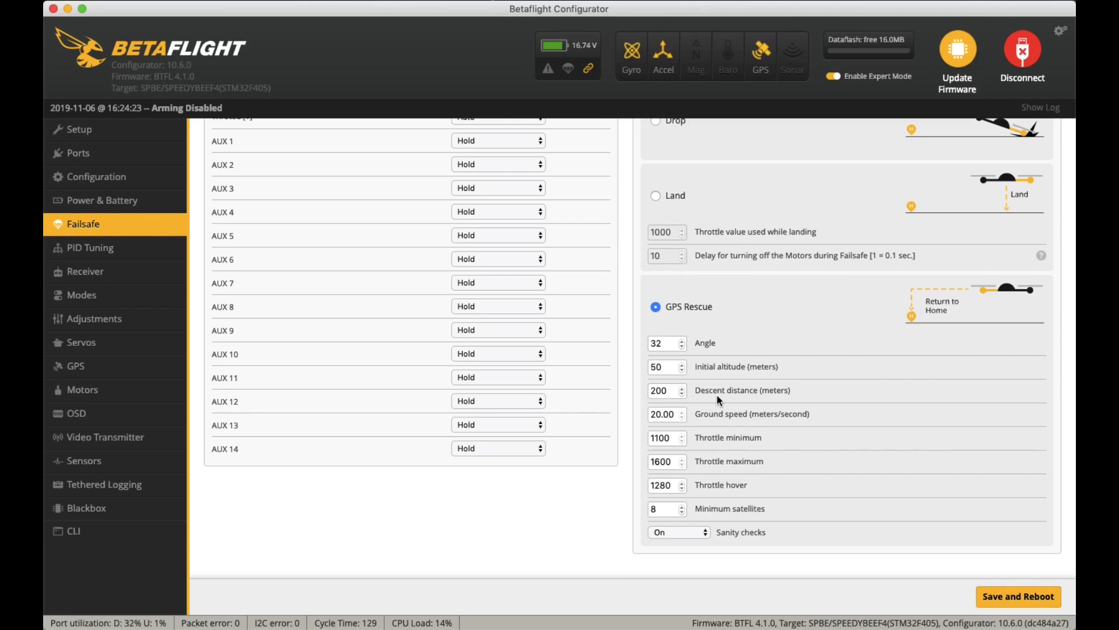
pyautogui.doubleClick(660, 392)
pyautogui.click(631, 415)
pyautogui.doubleClick(660, 391)
pyautogui.write('50')
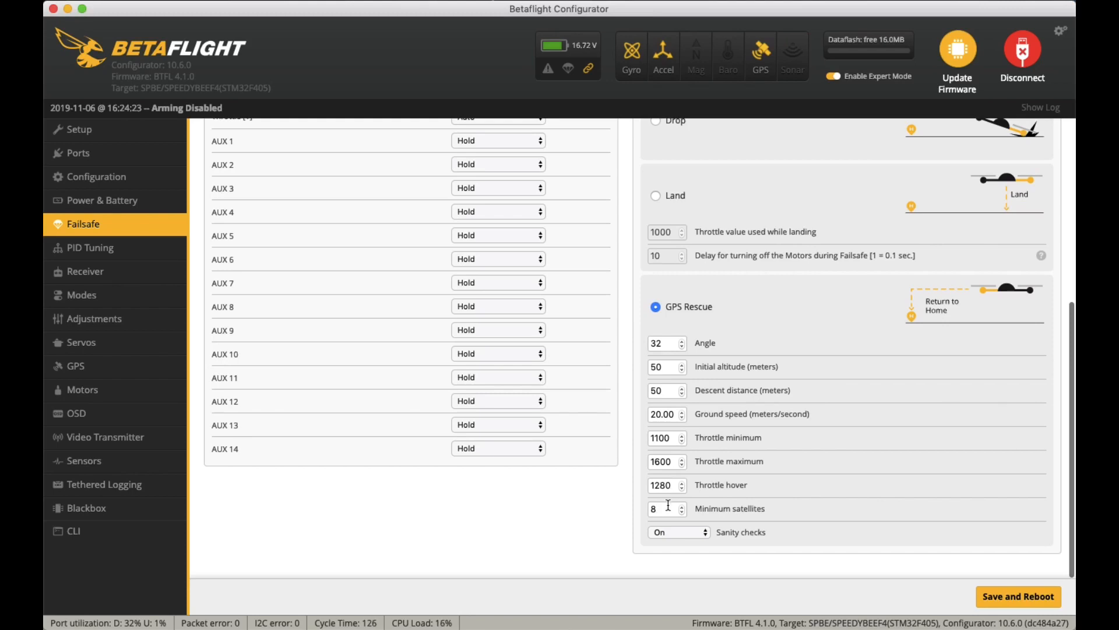
# Set the minimum number of satellites for GPS Rescue to 6.
pyautogui.moveTo(662, 510); pyautogui.dragTo(645, 513)
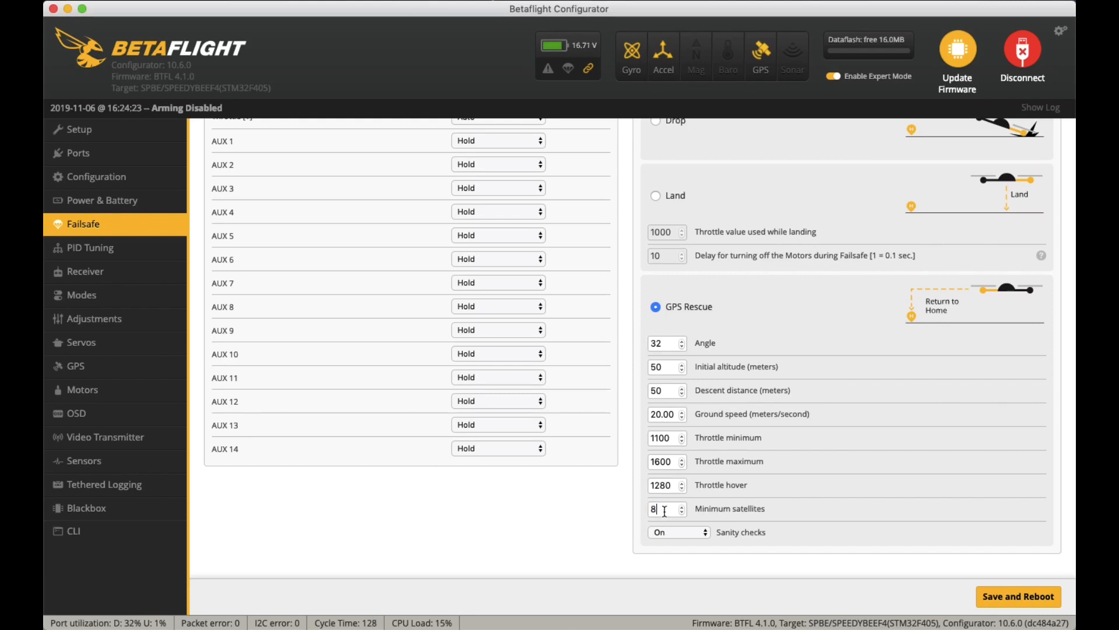
pyautogui.press('BackSpace')
pyautogui.write('6')
# Review the GPS Rescue sanity check options and set sanity checks to Off.
pyautogui.click(706, 533)
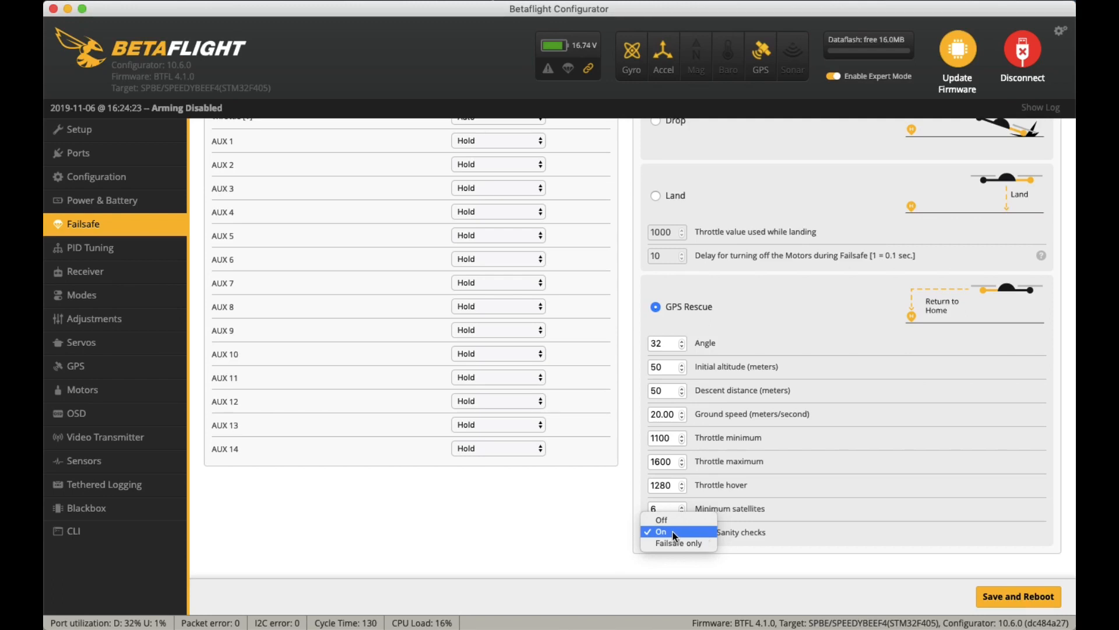
pyautogui.click(675, 532)
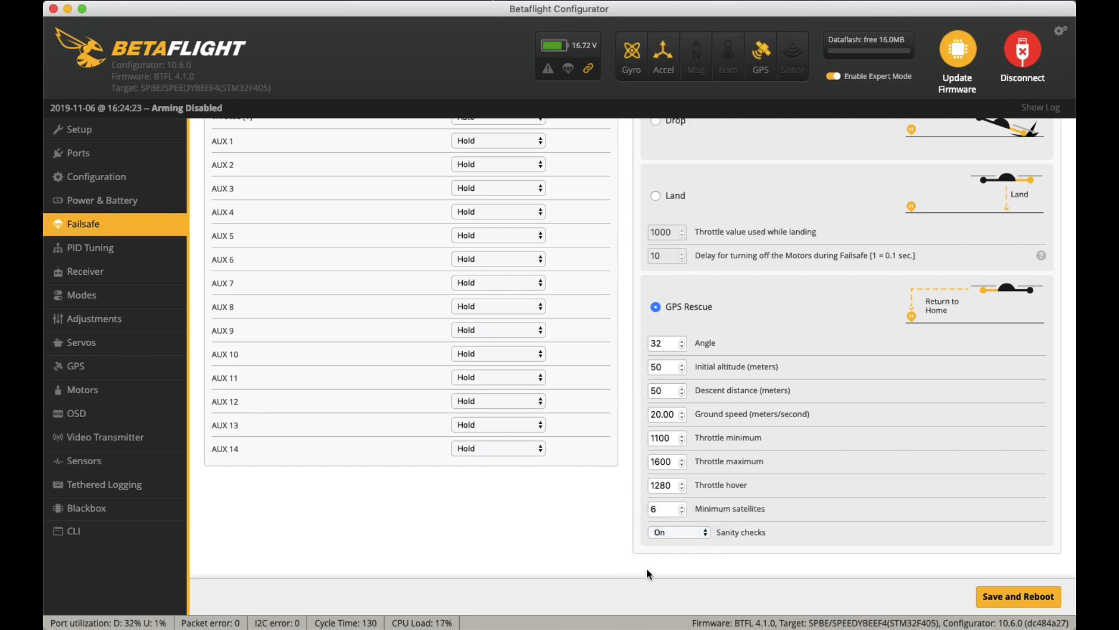
pyautogui.click(685, 534)
pyautogui.click(686, 533)
pyautogui.click(676, 532)
pyautogui.click(686, 520)
pyautogui.click(679, 531)
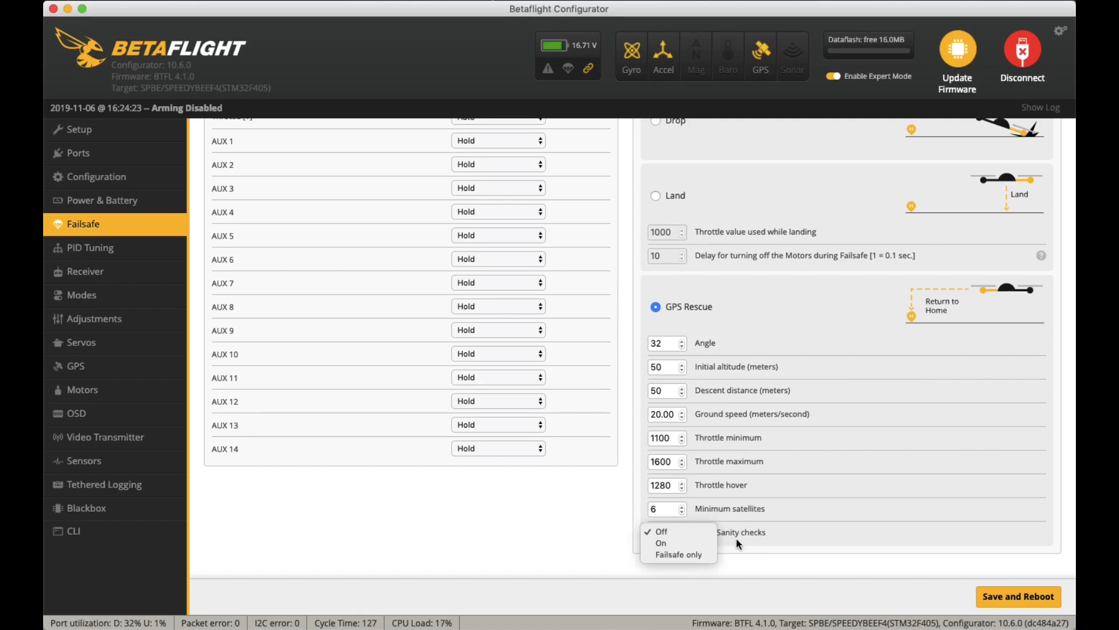
pyautogui.click(664, 532)
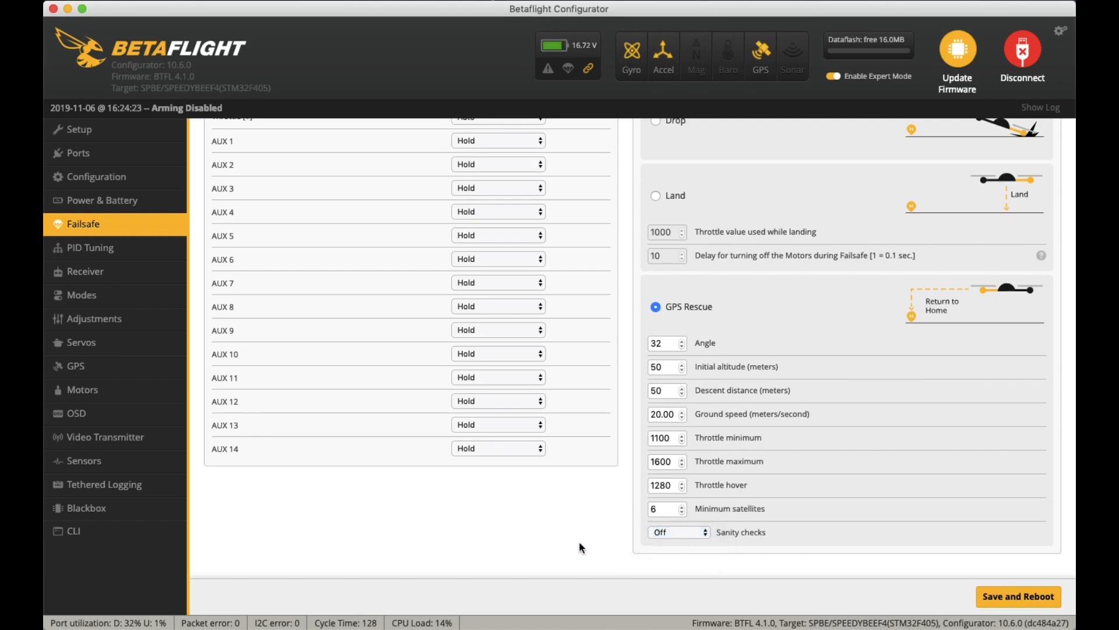